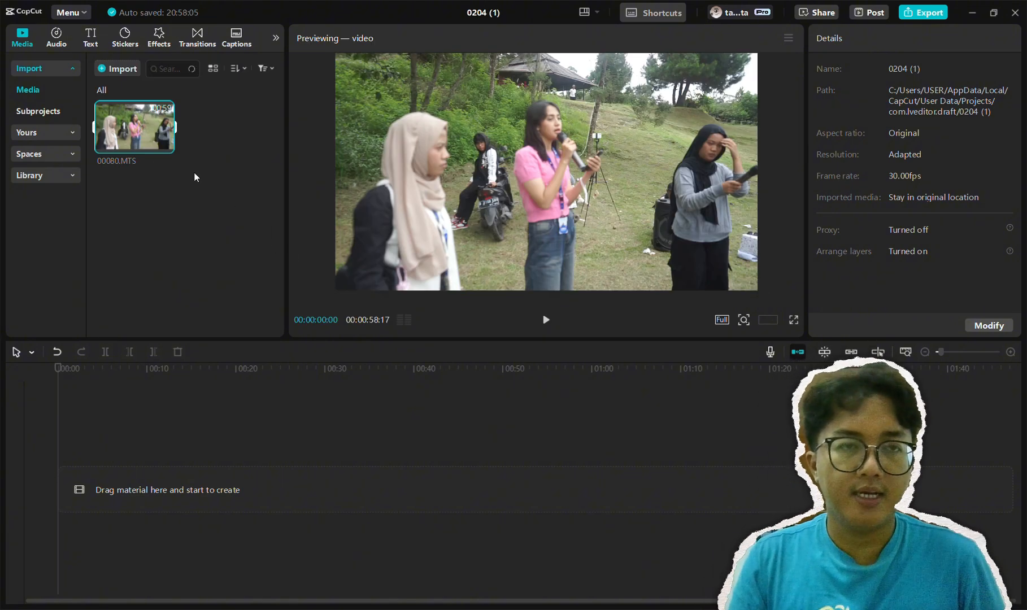
Place the imported clip 00080.MTS on the main timeline track, starting at 00:00
mouse_move(144, 138)
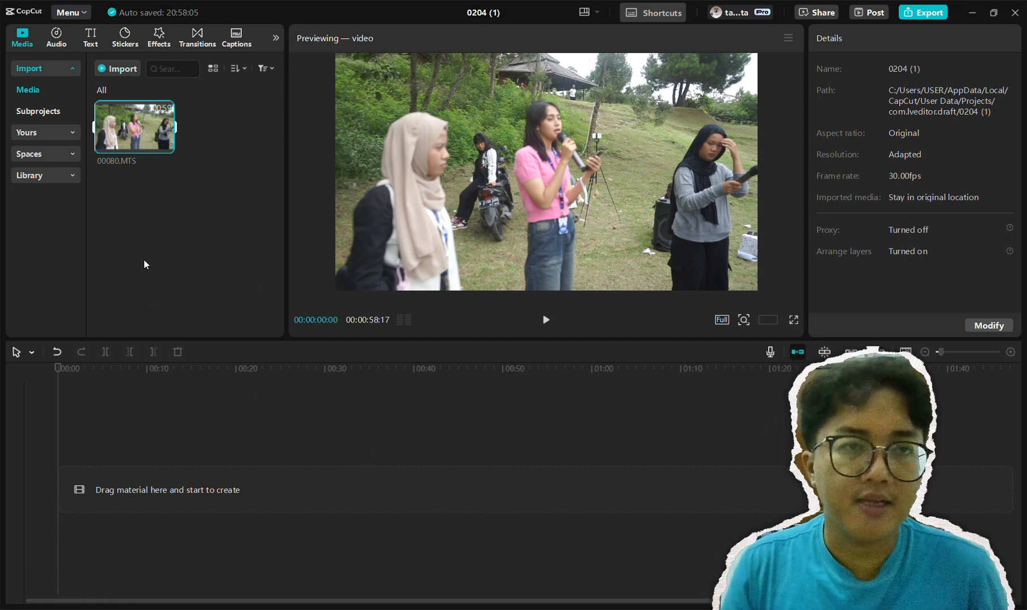
drag(131, 134, 180, 475)
drag(178, 528, 177, 528)
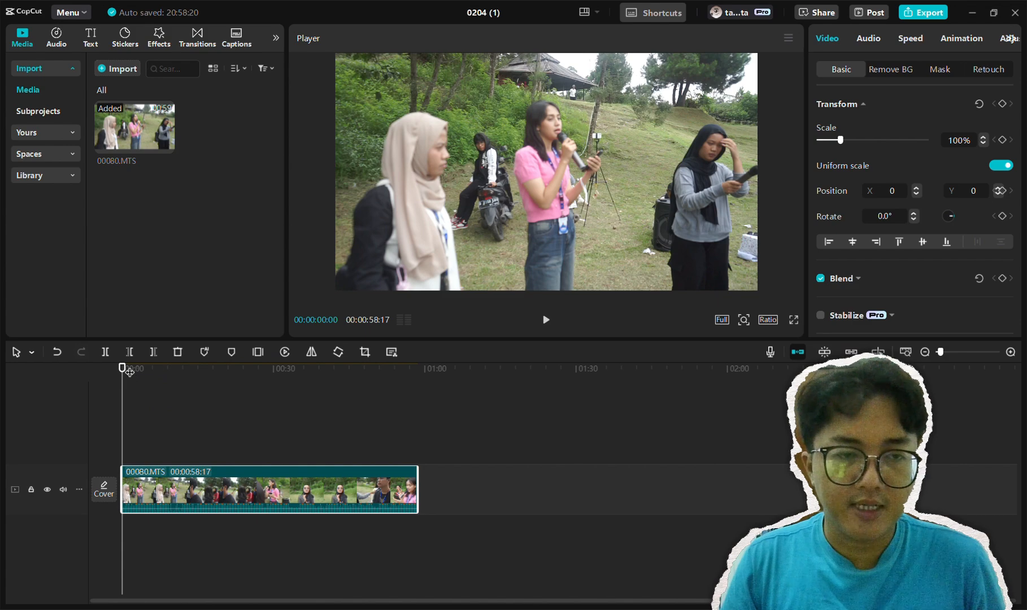
Split the video clip at 00:00:23:03 and delete the part before the cut
drag(129, 372, 158, 375)
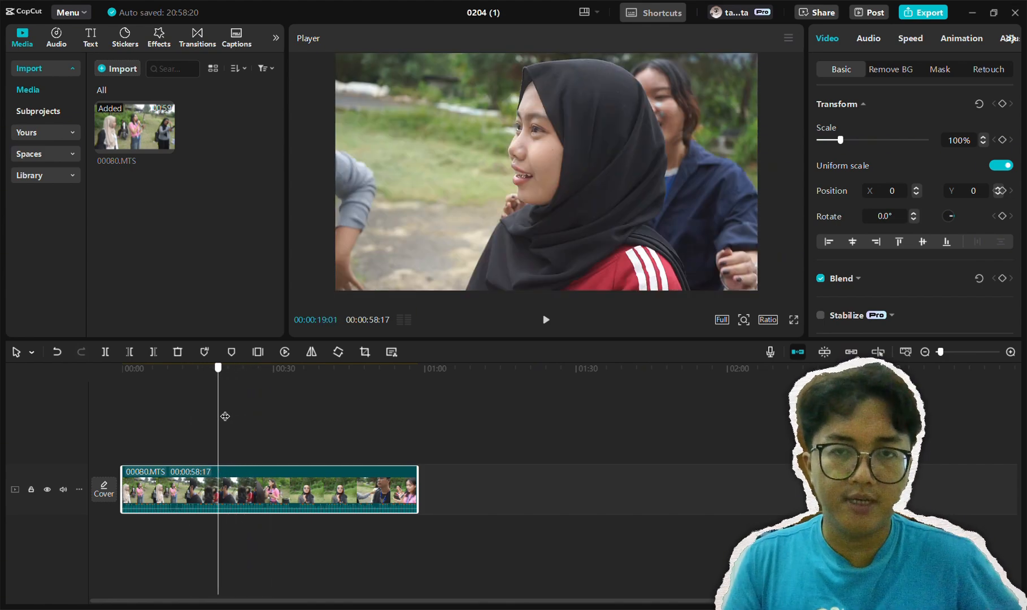
key(space)
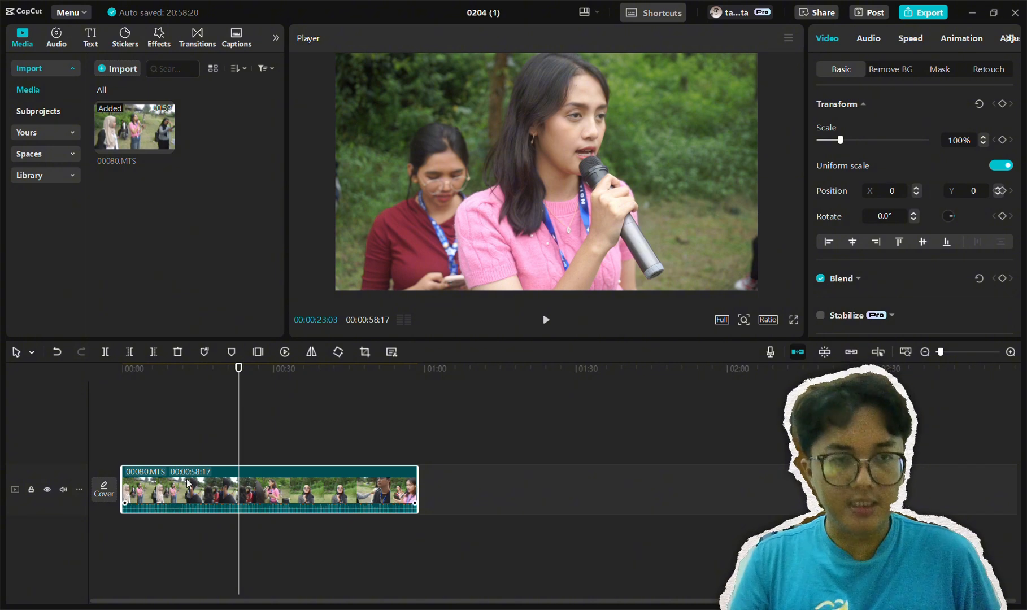
click(111, 352)
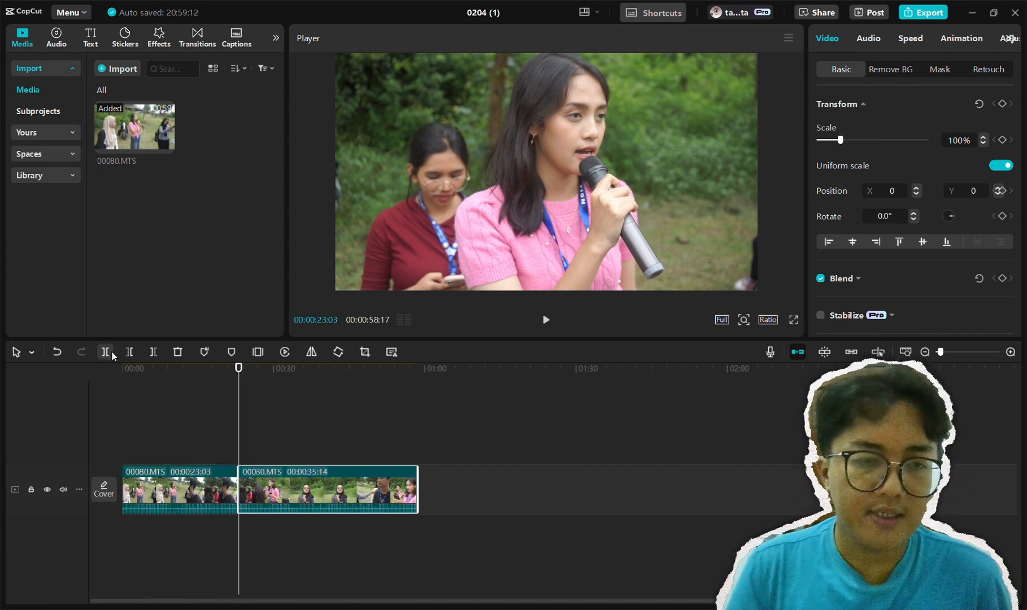
click(171, 498)
key(Delete)
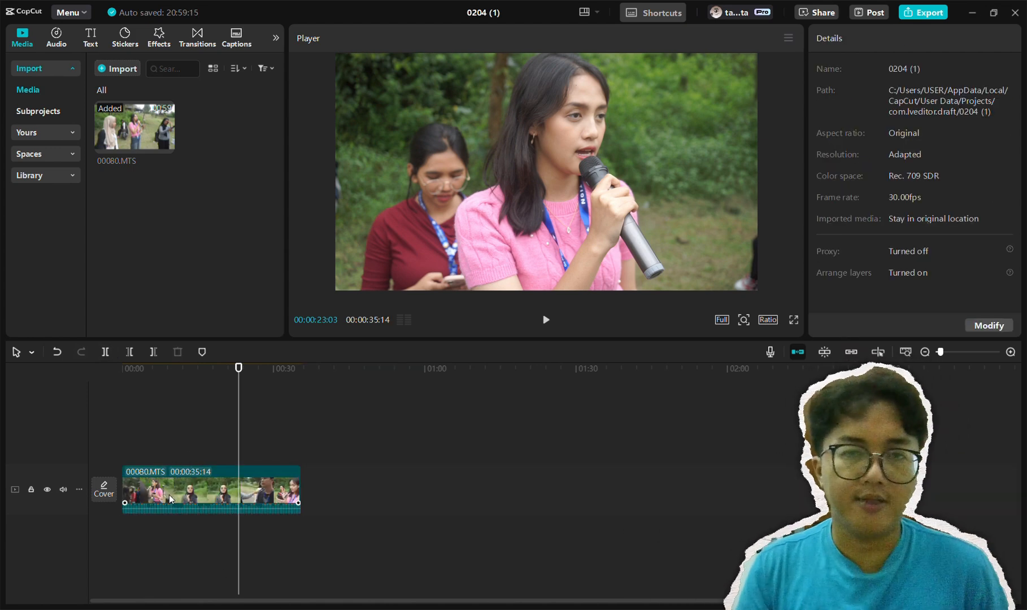
Import the university logo image 1707457507678.png and place it on a track above the video at 00:00
drag(247, 450, 114, 435)
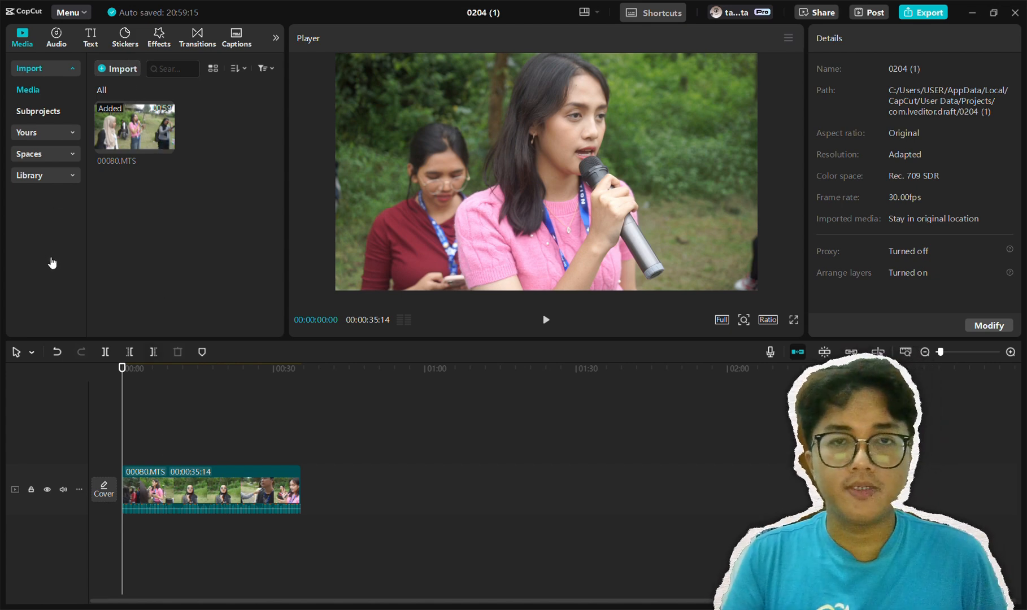
double_click(489, 124)
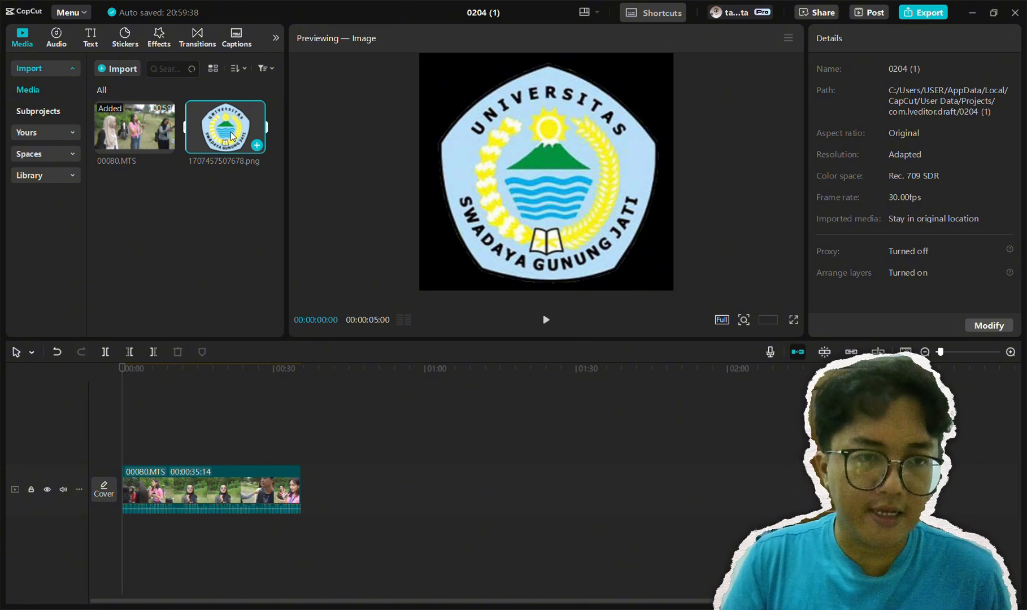
drag(231, 136, 161, 508)
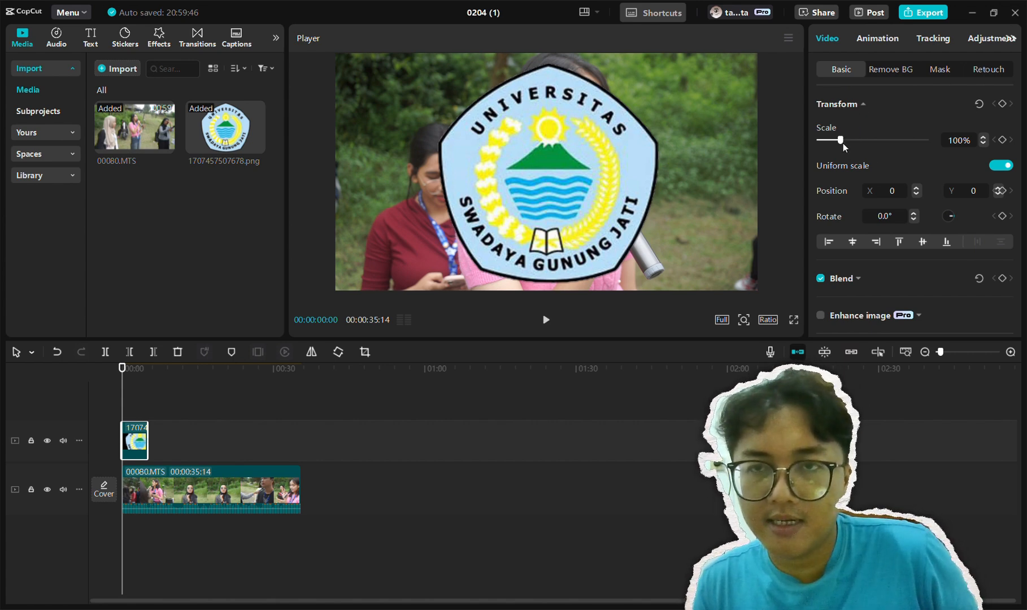
Scale the logo to 13% and move it to the frame's upper-right corner at about X 1722, Y 897
mouse_move(841, 143)
mouse_down()
mouse_move(825, 143)
mouse_move(849, 143)
mouse_move(823, 147)
mouse_up()
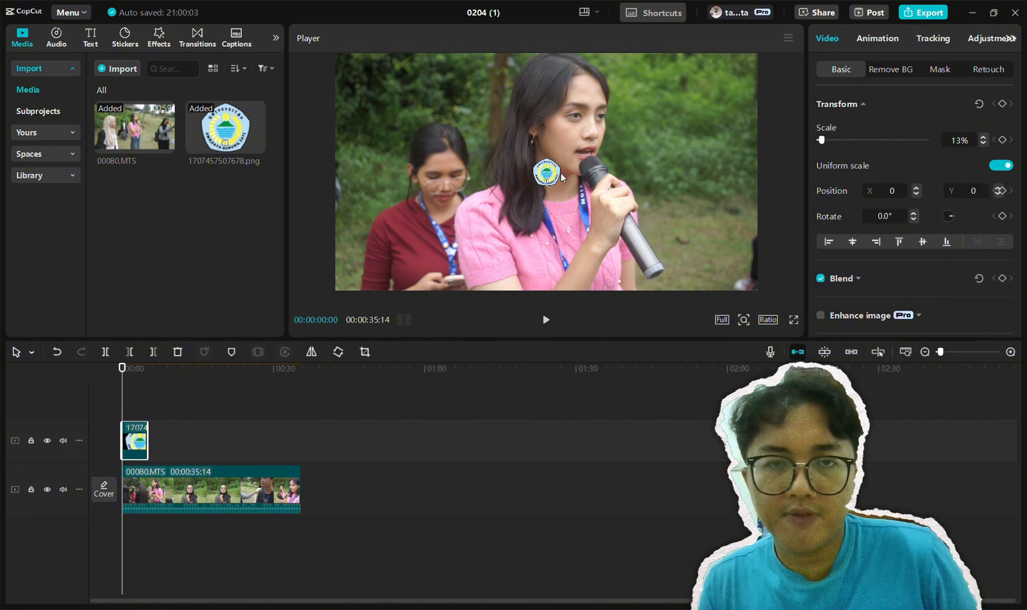
drag(551, 178, 740, 77)
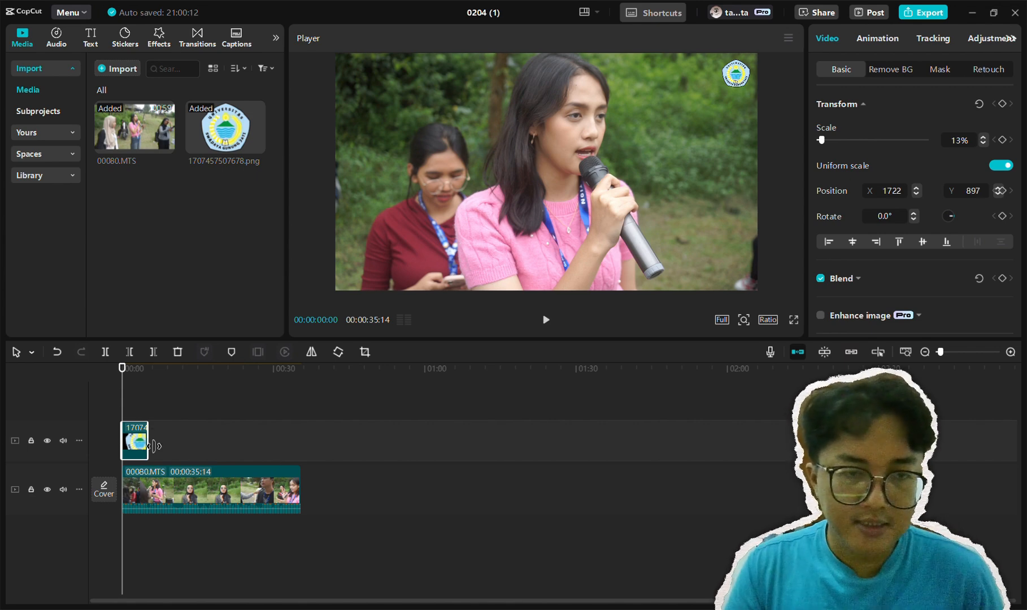
Extend the logo clip to about 00:00:35:04, roughly matching the video's length, and play back the opening seconds
drag(153, 447, 306, 441)
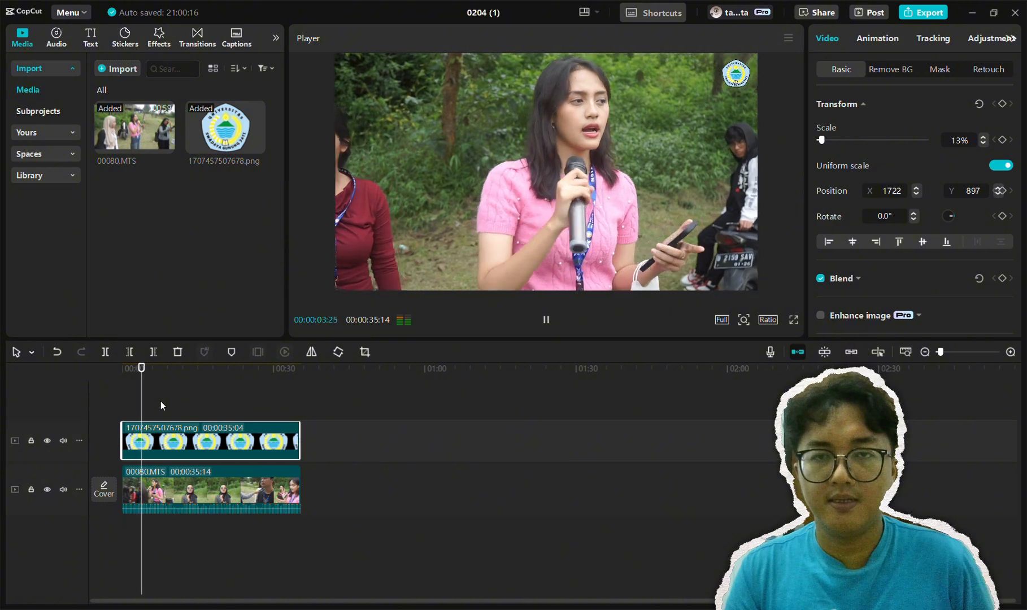
key(space)
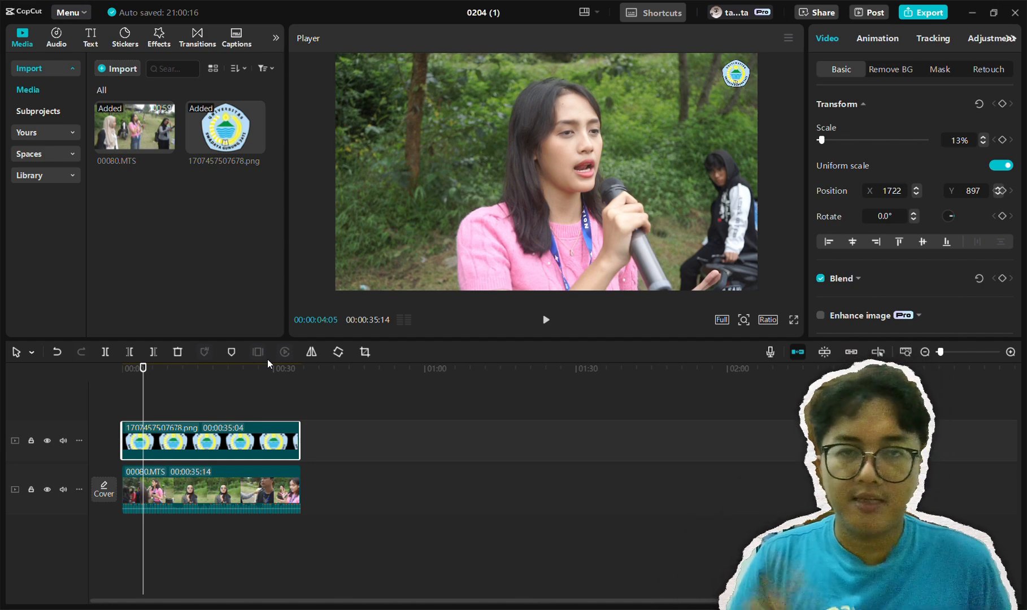
key(space)
key(space)
key(space)
key(space)
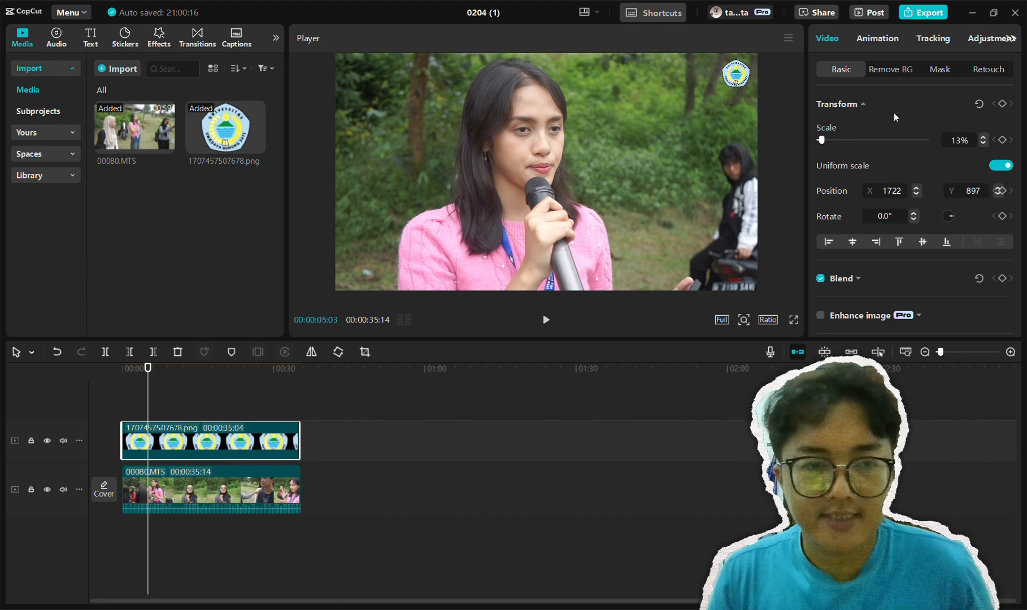
key(space)
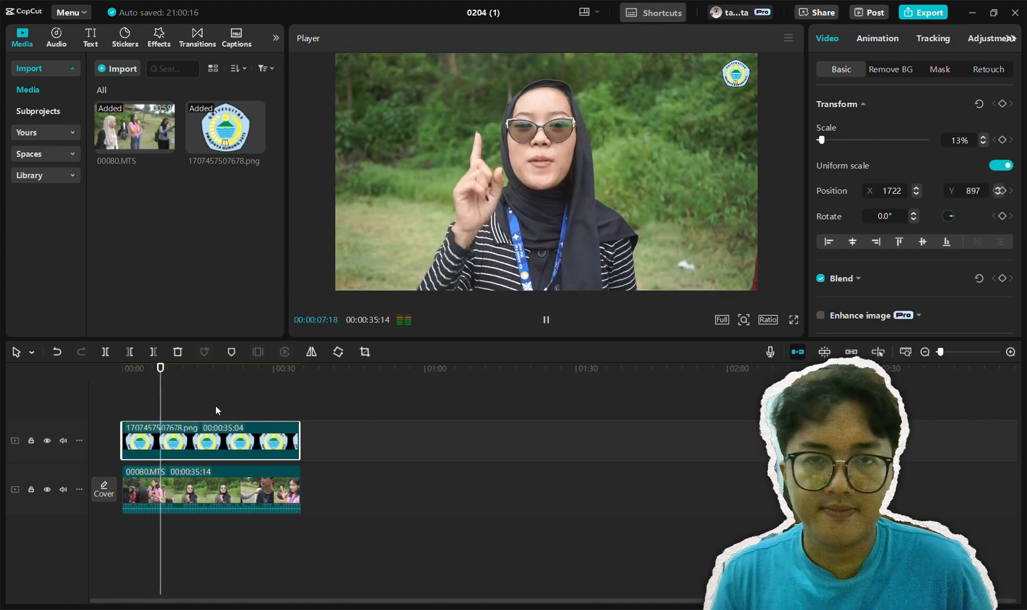
key(space)
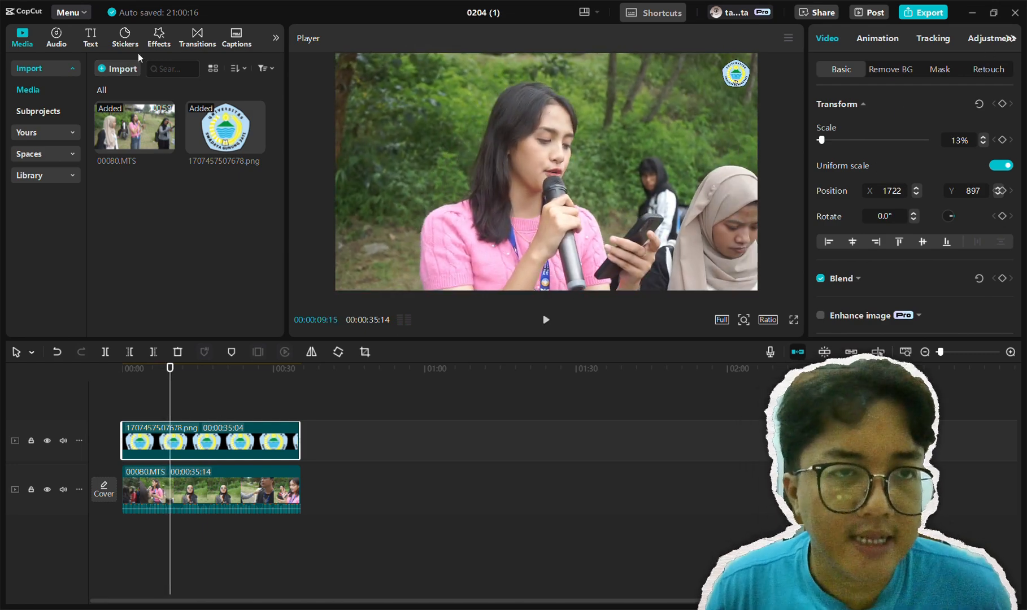
Add a custom adjustment layer between the video and the logo, near the playhead at 00:00:09:15
scroll(54, 44, down, 2)
click(238, 44)
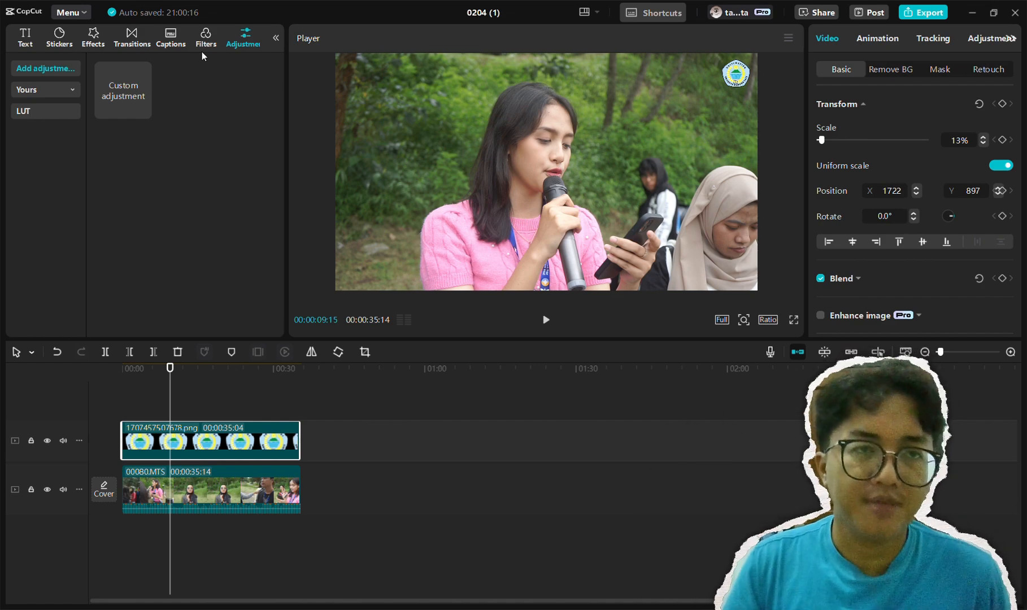
scroll(136, 34, up, 2)
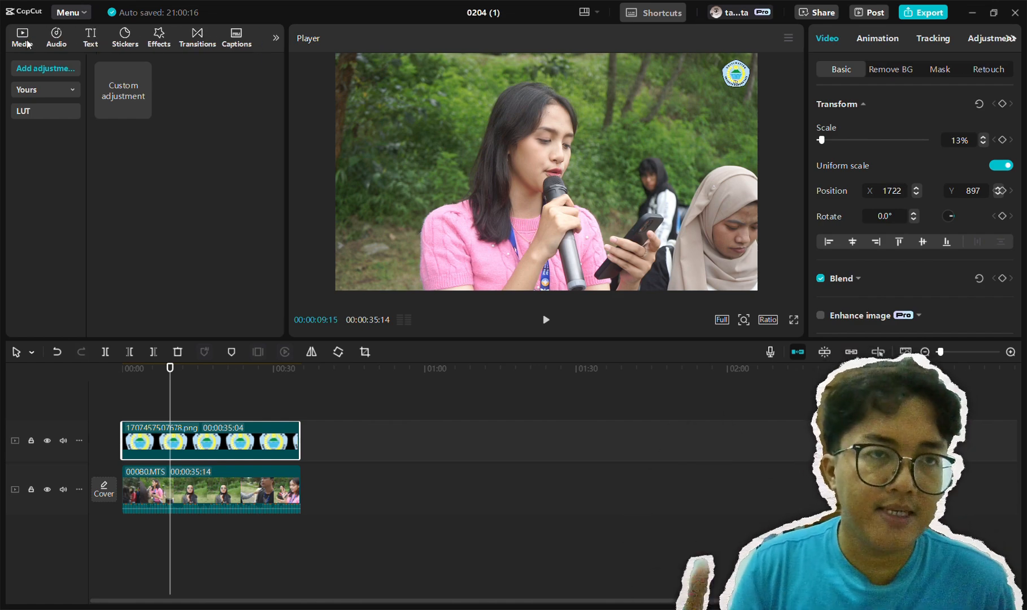
click(27, 42)
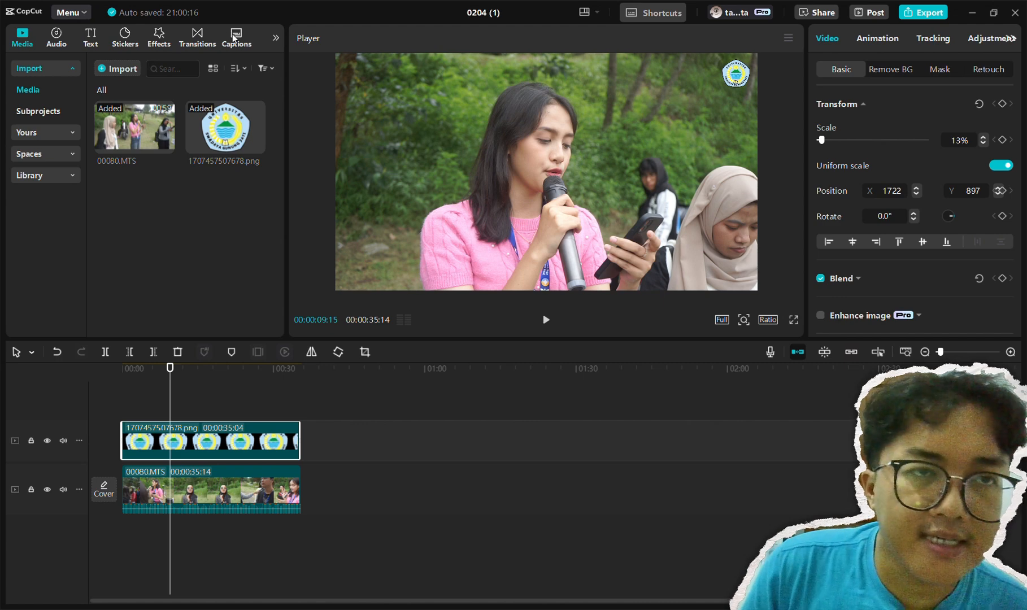
scroll(233, 35, down, 2)
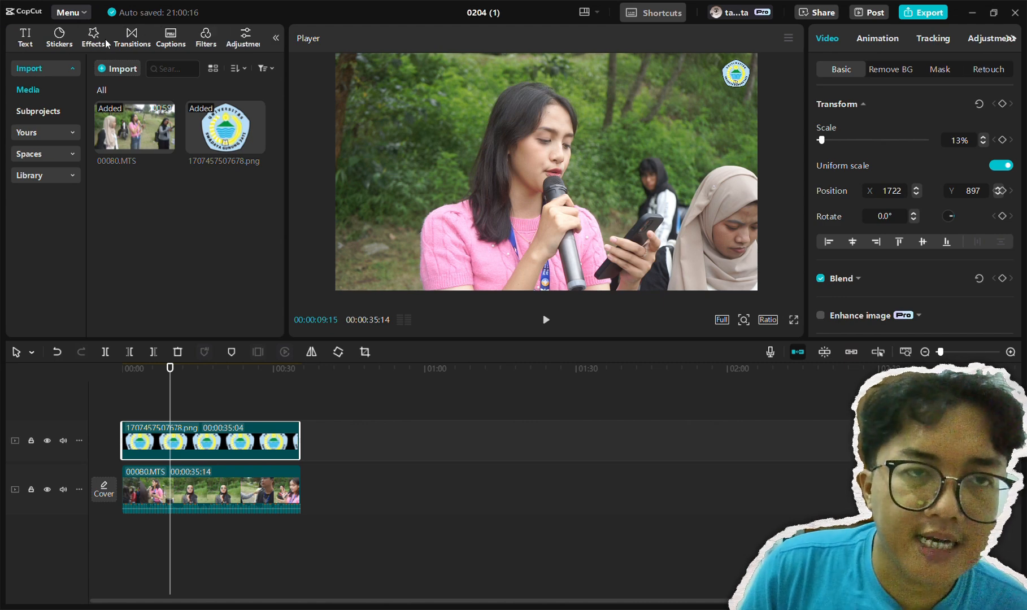
click(244, 39)
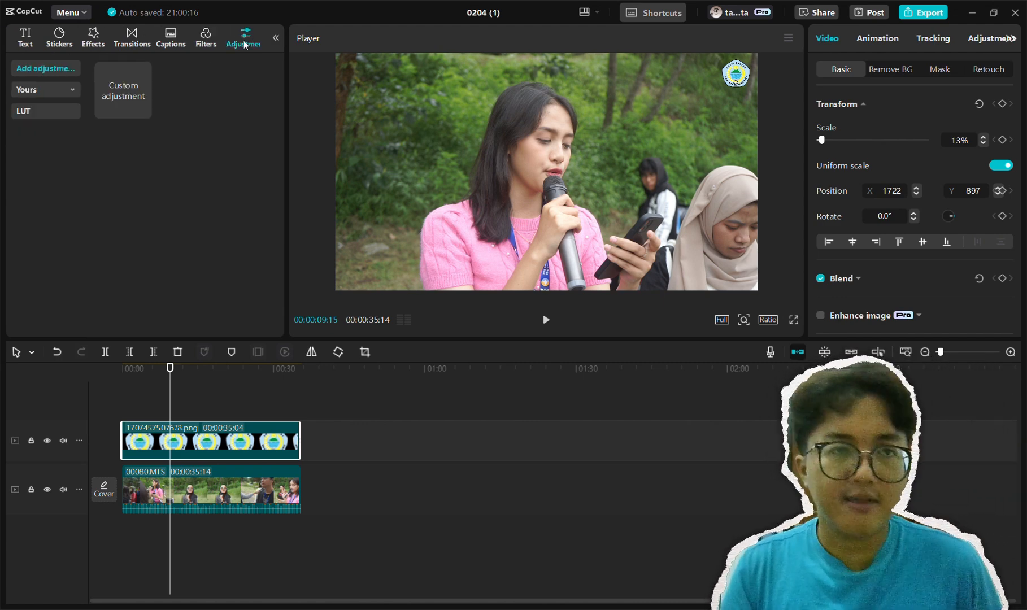
drag(121, 96, 176, 481)
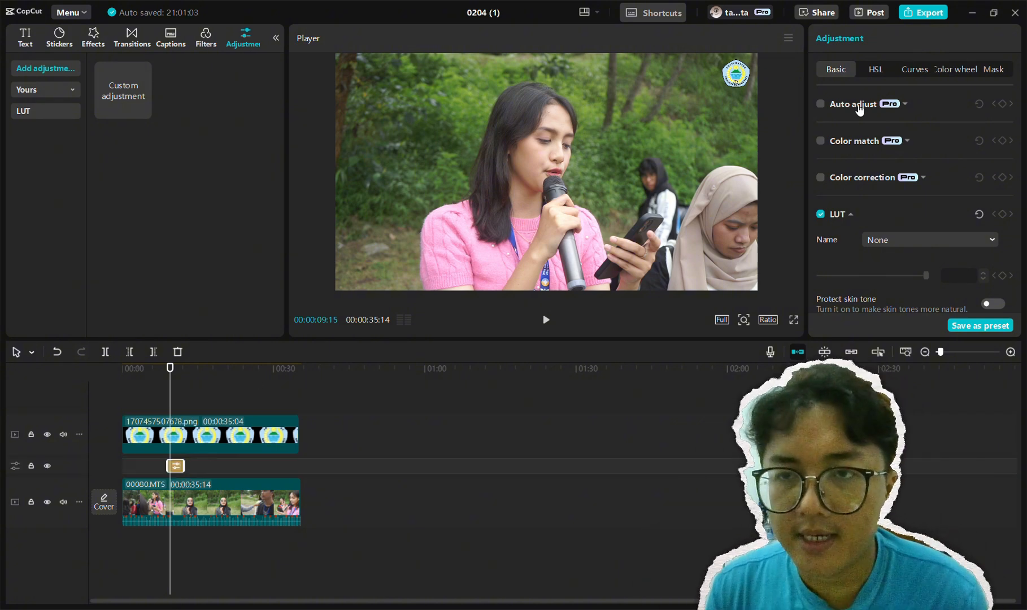
Set the adjustment layer's Exposure to -8 and Contrast to 9
scroll(874, 188, down, 2)
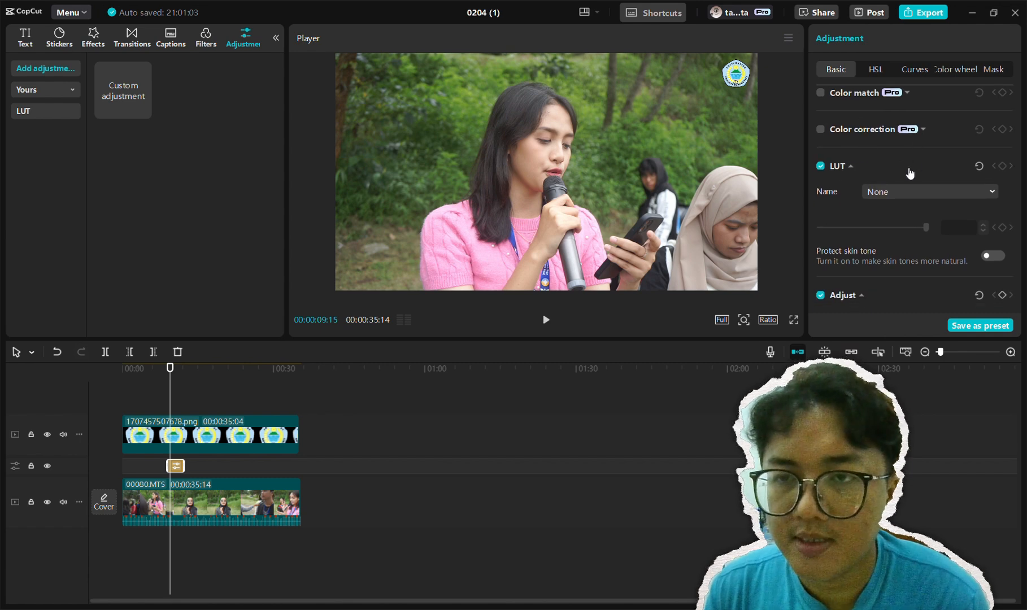
scroll(904, 173, down, 10)
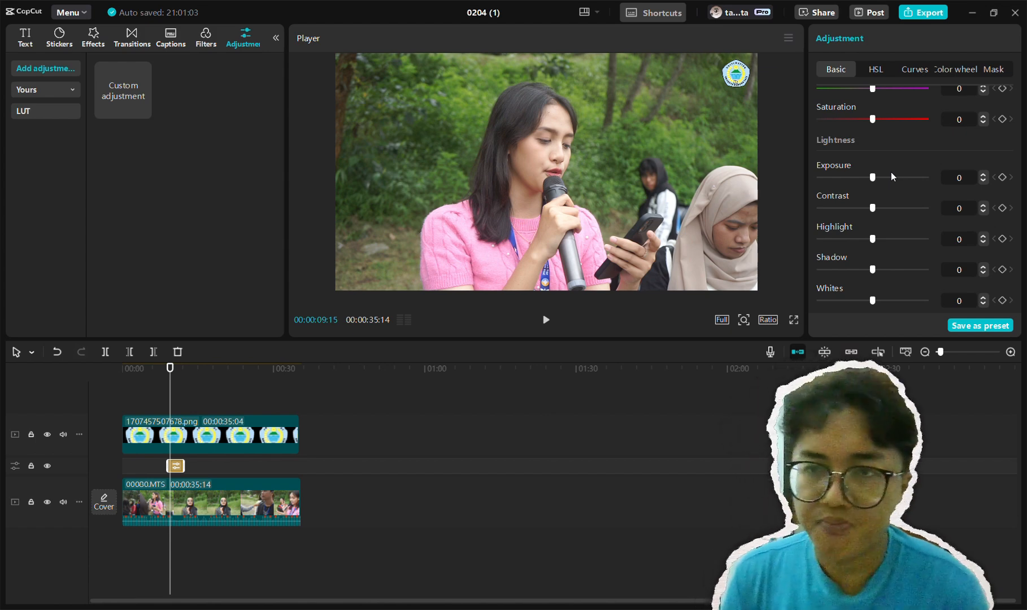
scroll(890, 171, down, 10)
scroll(887, 174, up, 7)
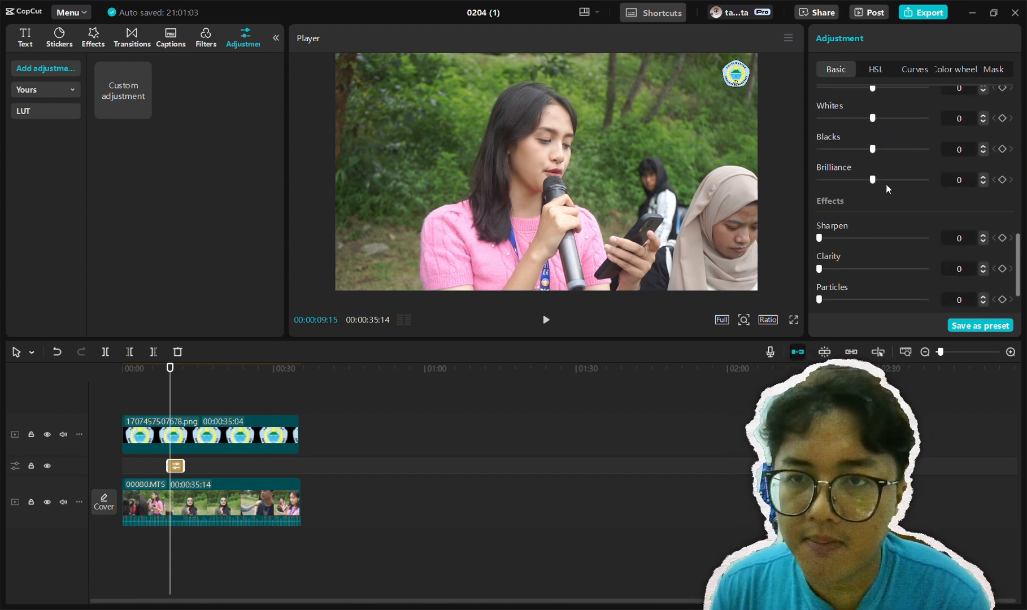
scroll(881, 212, up, 5)
scroll(880, 219, down, 6)
scroll(880, 217, up, 1)
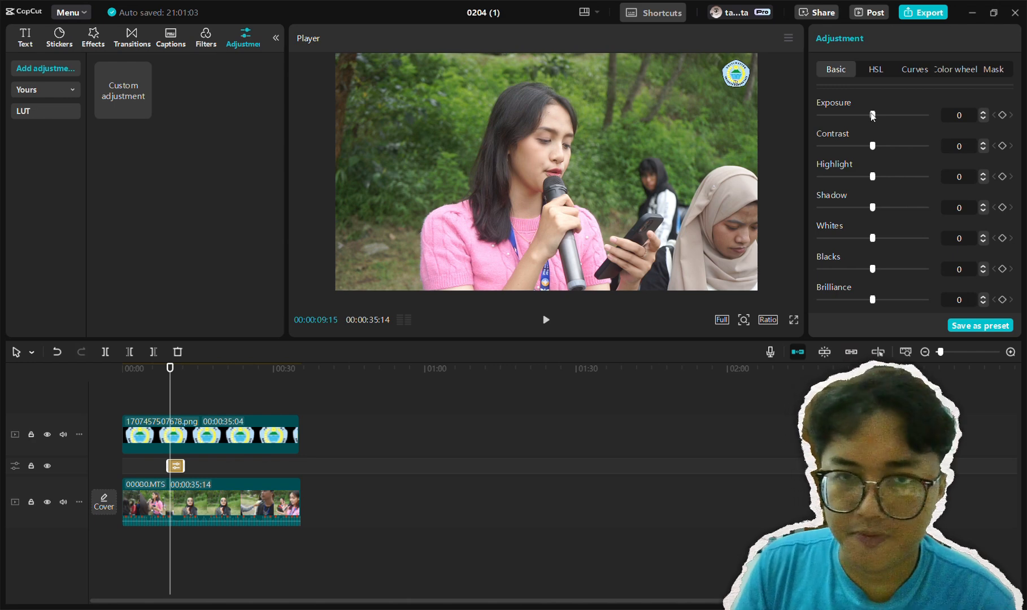
mouse_move(873, 115)
mouse_down()
mouse_move(914, 116)
mouse_move(829, 117)
mouse_move(876, 128)
mouse_move(862, 125)
mouse_up()
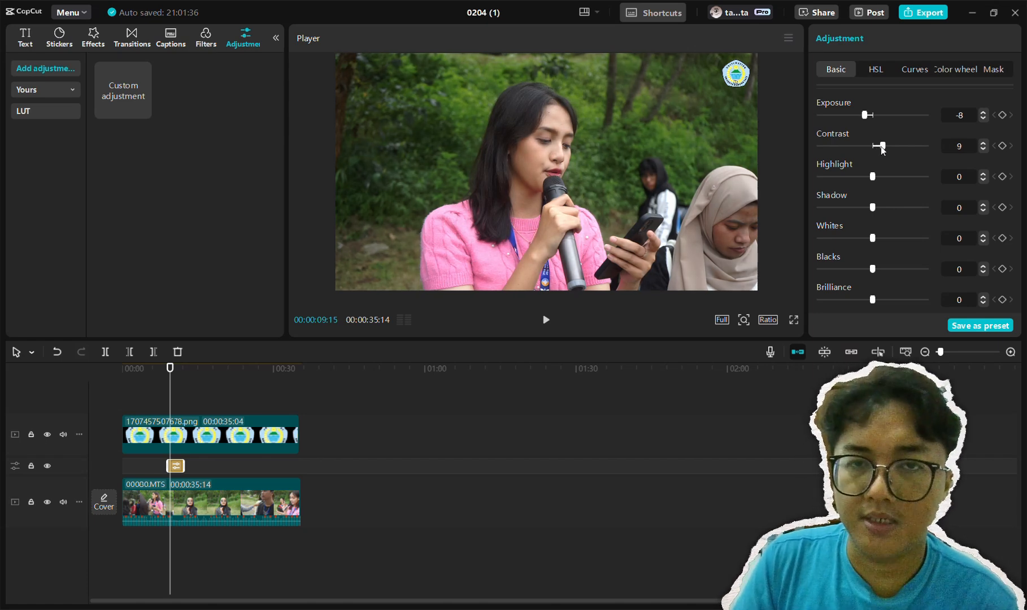
mouse_move(881, 146)
mouse_down()
mouse_move(926, 148)
mouse_move(827, 156)
mouse_move(879, 161)
mouse_up()
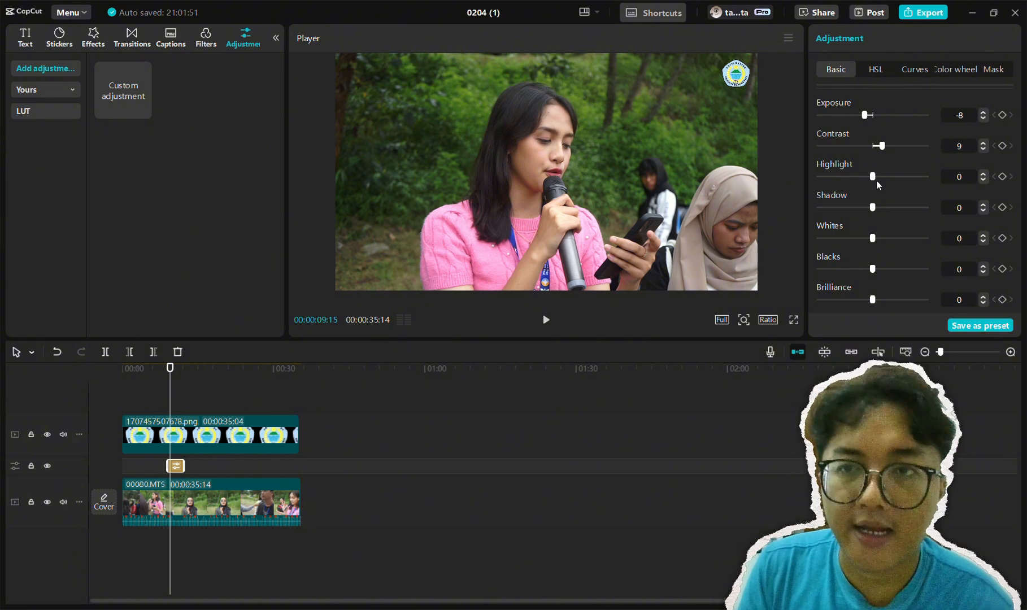
Set the adjustment layer's Highlight to 9, Shadow to -4, Whites to 7 and Blacks to 3
mouse_move(873, 179)
mouse_down()
mouse_move(841, 178)
mouse_move(912, 175)
mouse_move(881, 181)
mouse_up()
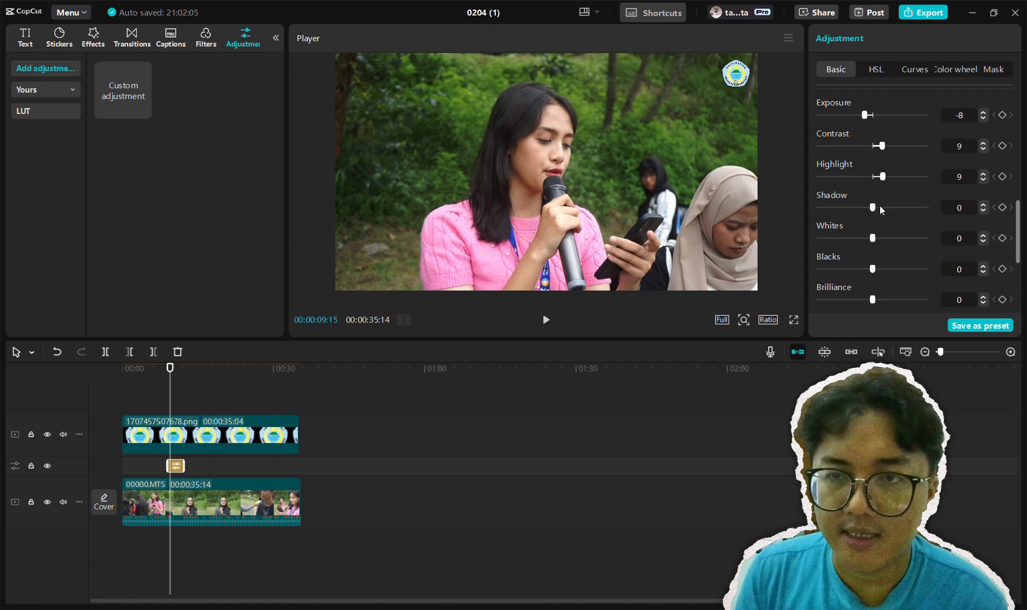
mouse_move(874, 206)
mouse_down()
mouse_move(901, 210)
mouse_move(837, 209)
mouse_move(865, 213)
mouse_up()
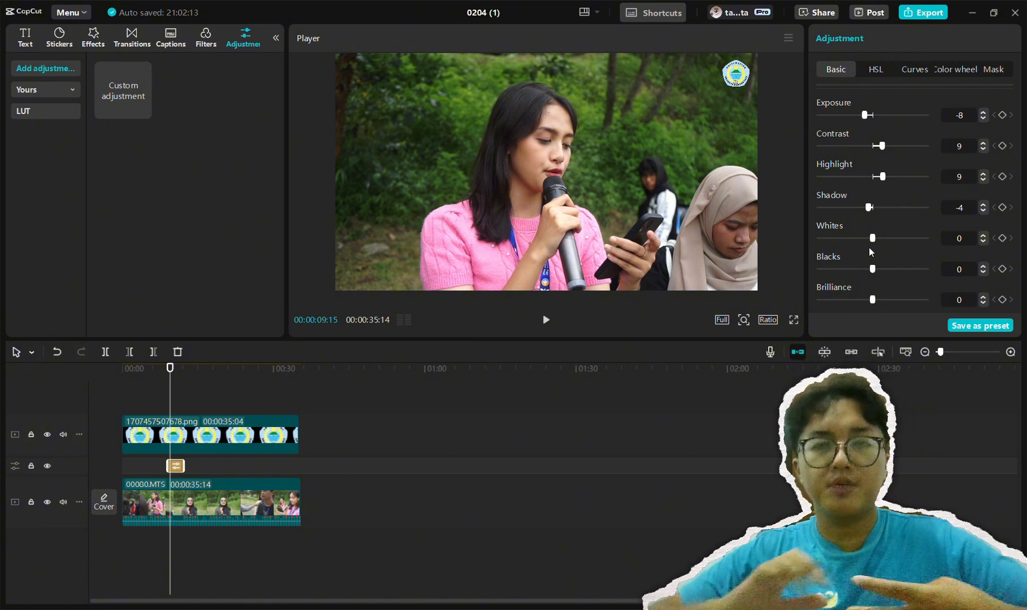
mouse_move(869, 248)
mouse_down()
mouse_move(890, 243)
mouse_move(878, 243)
mouse_move(865, 269)
mouse_move(876, 268)
mouse_up()
Lower the adjustment layer's Brilliance below zero and fine-tune it
scroll(830, 271, down, 2)
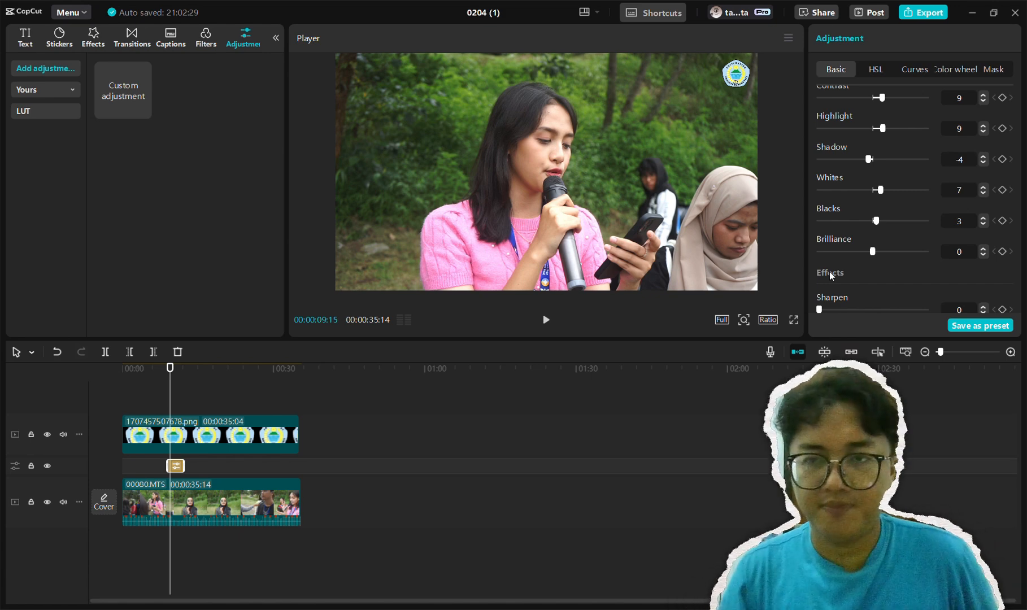
mouse_move(872, 251)
mouse_down()
mouse_move(903, 254)
mouse_move(857, 258)
mouse_up()
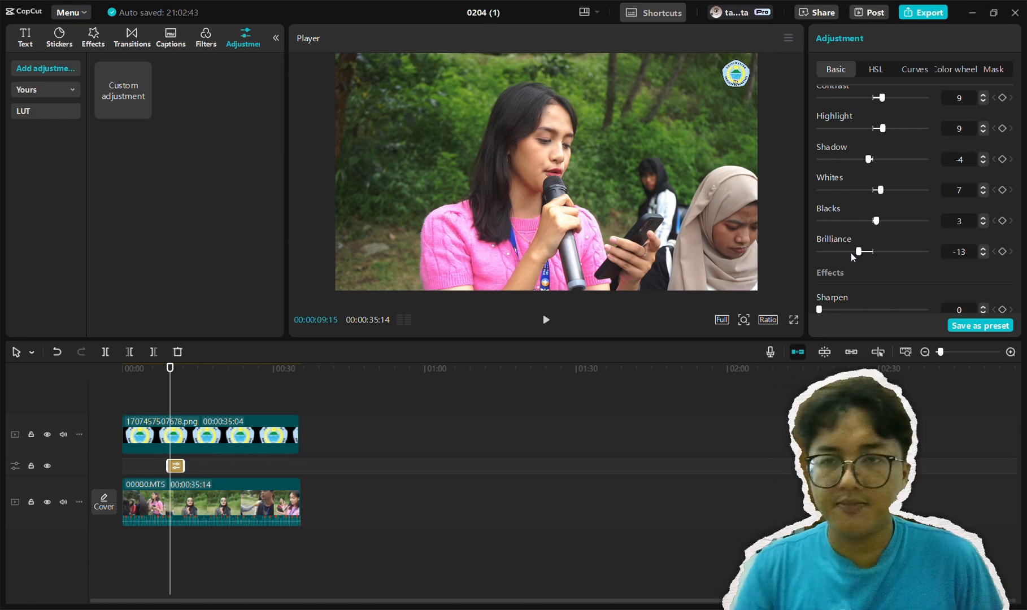
mouse_move(851, 253)
mouse_down()
mouse_move(899, 258)
mouse_move(862, 271)
mouse_up()
Set the adjustment layer's color temperature to -6 and Saturation to 5
scroll(833, 242, up, 6)
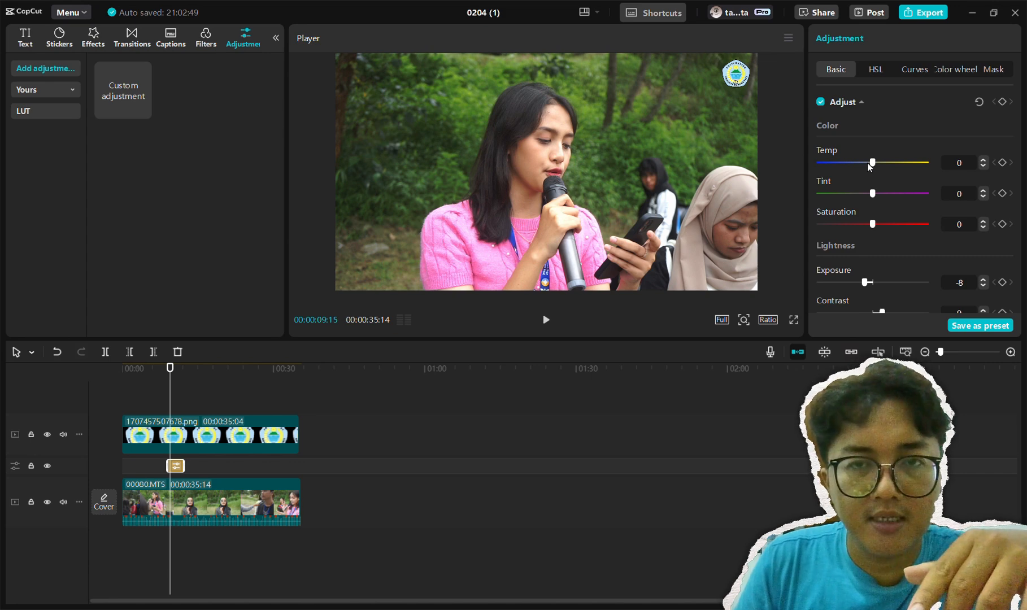
drag(867, 162, 869, 168)
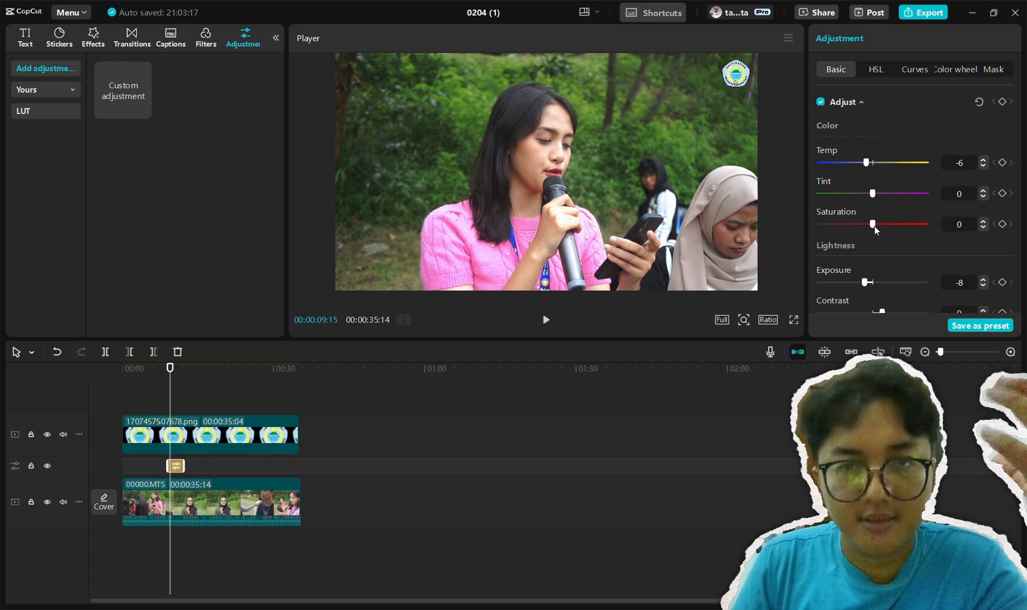
mouse_move(875, 226)
mouse_down()
mouse_move(933, 226)
mouse_move(812, 226)
mouse_move(877, 236)
mouse_up()
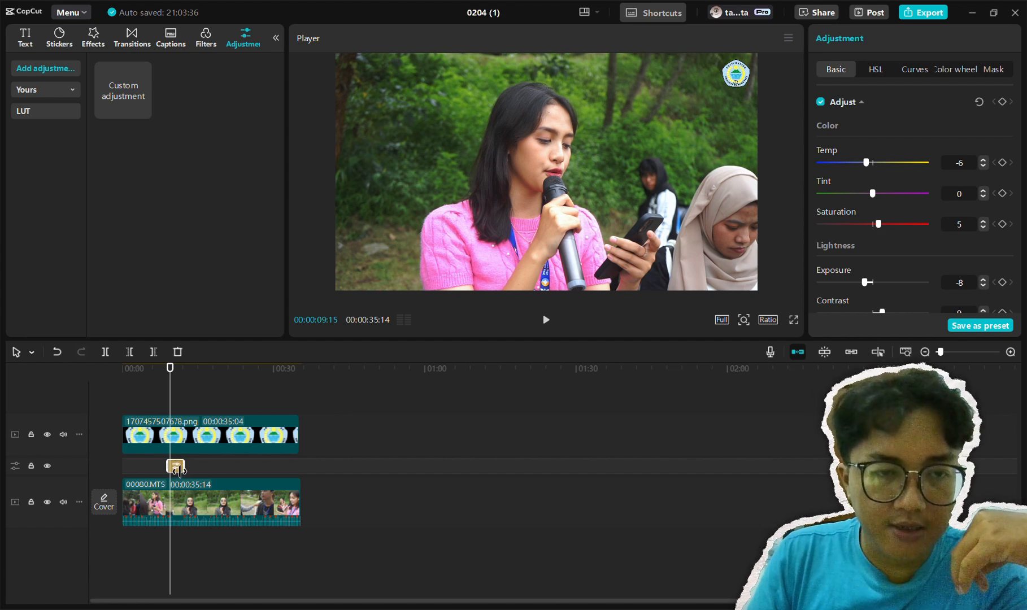
Extend the adjustment layer's start back to the beginning of the timeline and preview the graded footage around 11 seconds
drag(177, 472, 103, 475)
drag(178, 406, 185, 406)
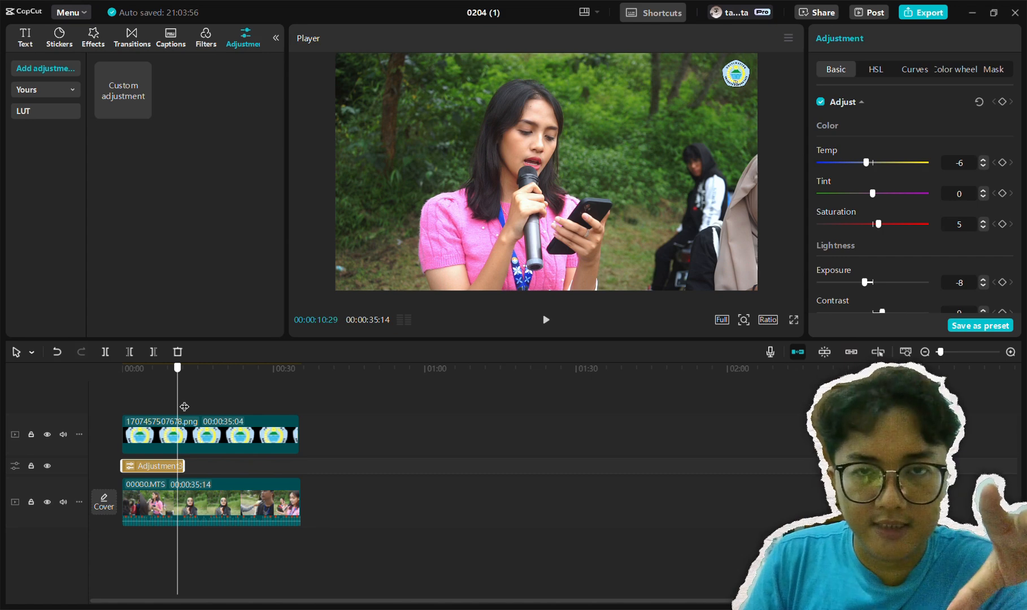
mouse_move(184, 406)
mouse_down()
mouse_move(199, 406)
mouse_move(186, 407)
mouse_up()
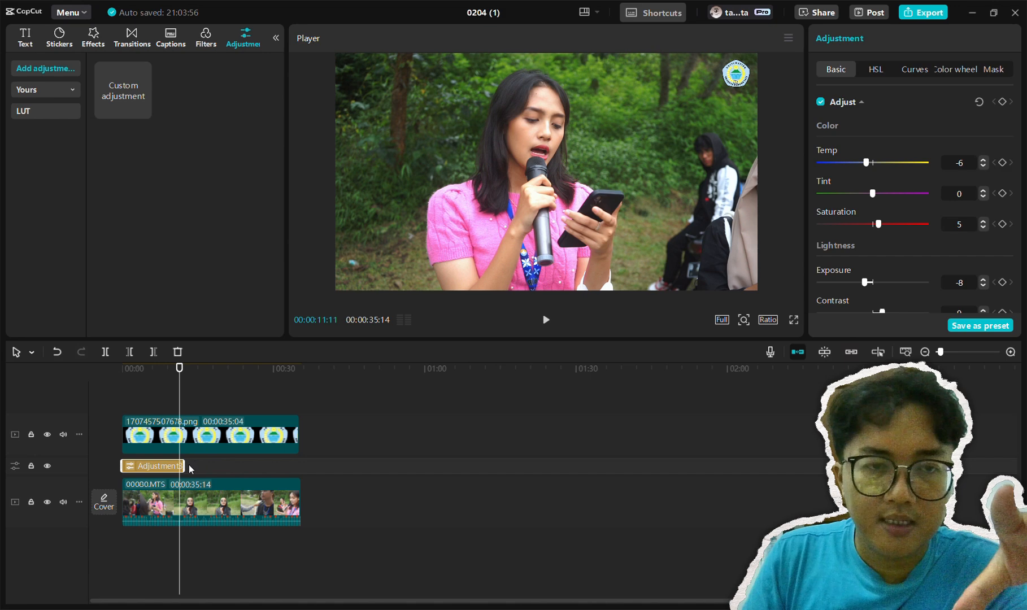
Enable auto snapping and stretch the ends of the adjustment layer and the logo overlay to the video clip's end at 00:00:35:14
drag(184, 465, 317, 456)
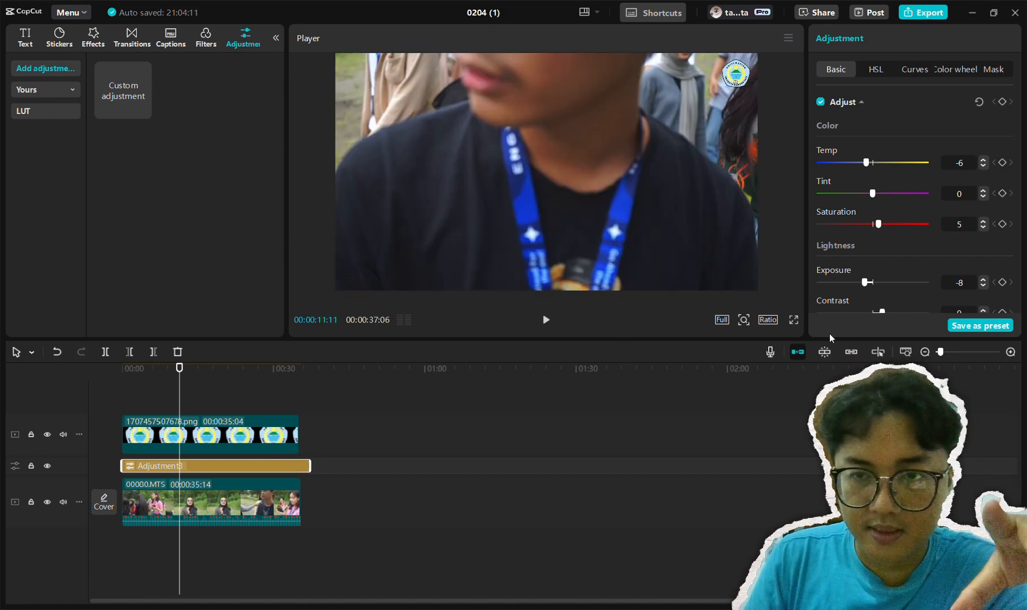
click(824, 351)
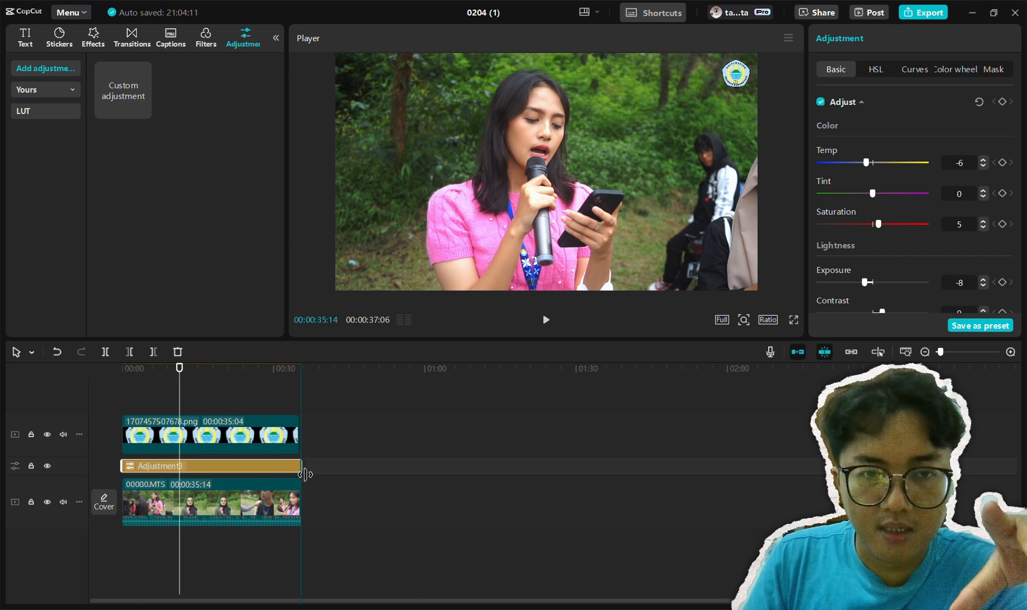
drag(310, 466, 305, 438)
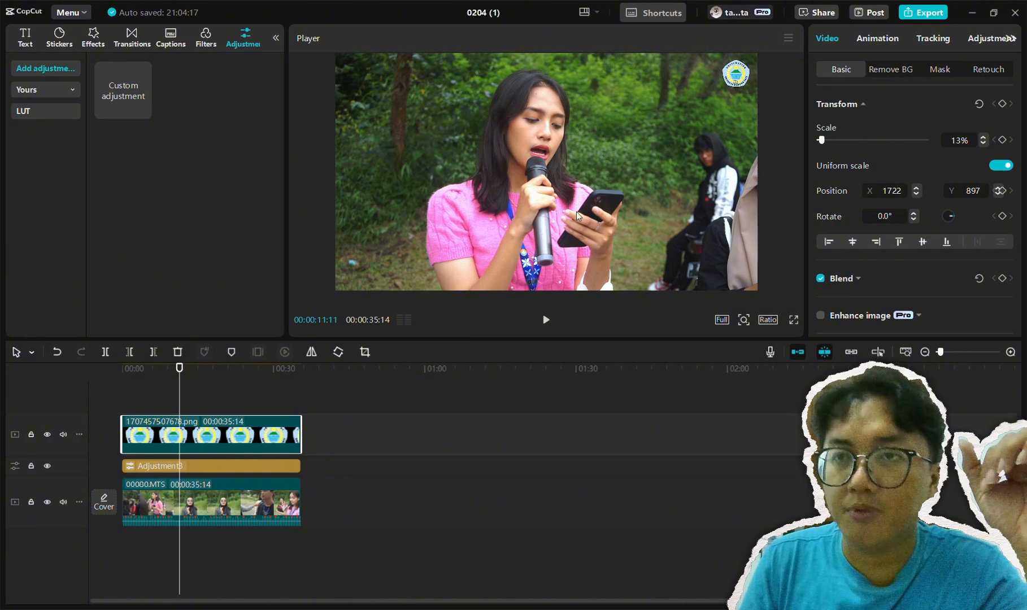
Open the export settings for the finished video
click(928, 12)
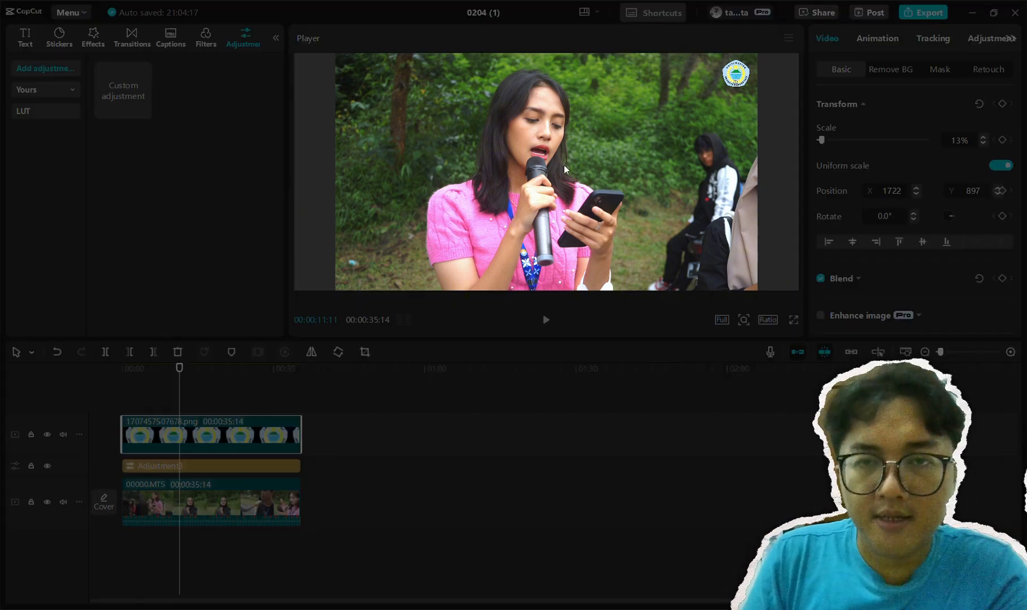